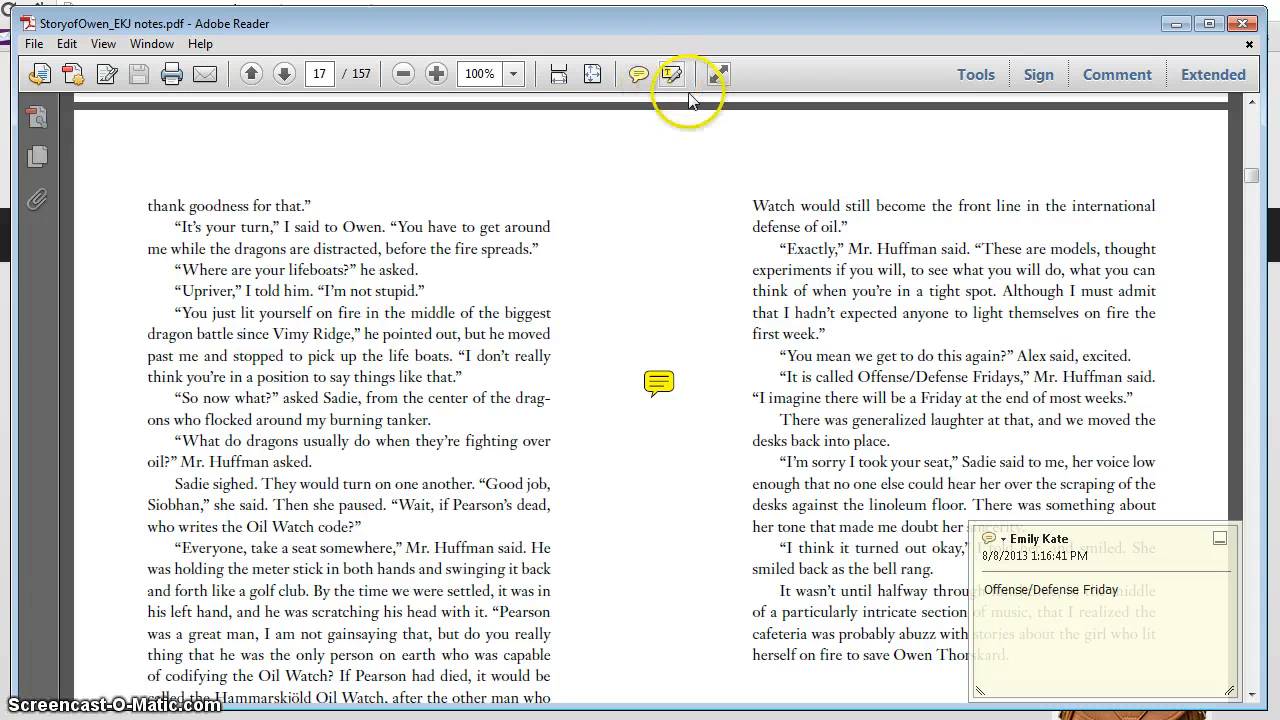
# Step: Move the "Offense/Defense Friday" sticky note from the gutter on page 17 onto the line mentioning Offense/Defense Fridays
pyautogui.click(634, 76)
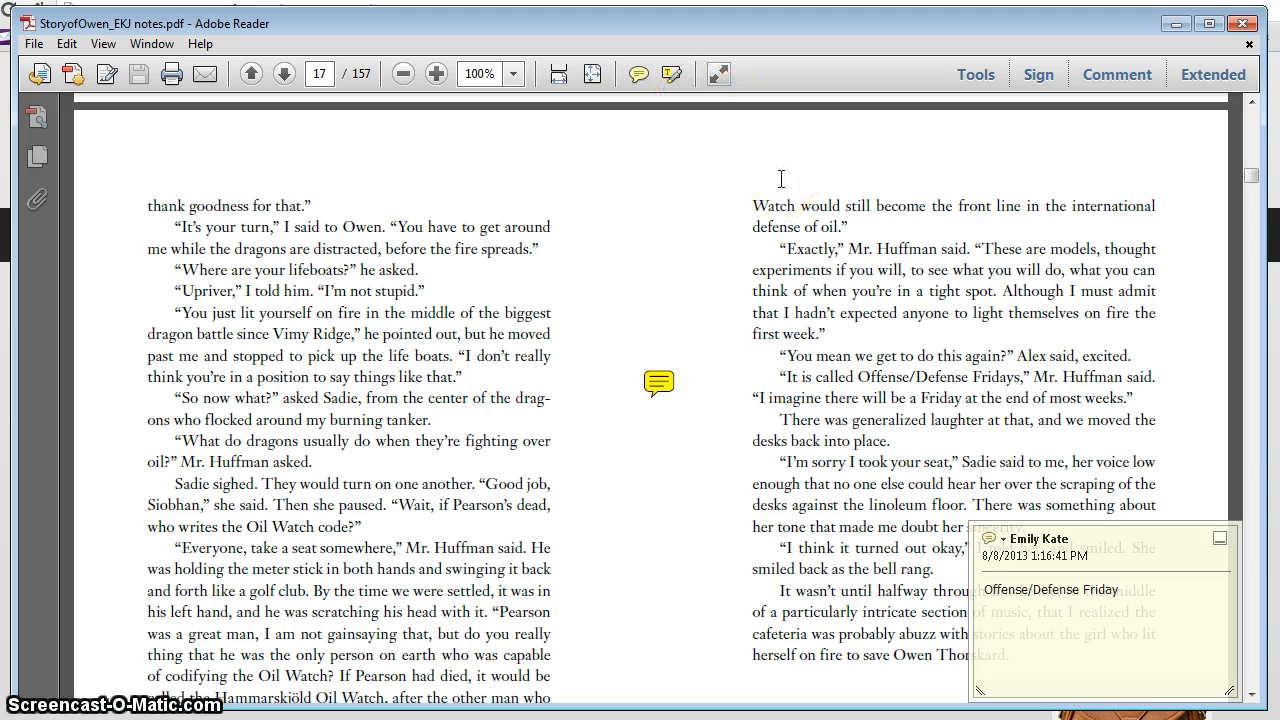
pyautogui.click(654, 382)
pyautogui.moveTo(670, 377); pyautogui.dragTo(838, 366)
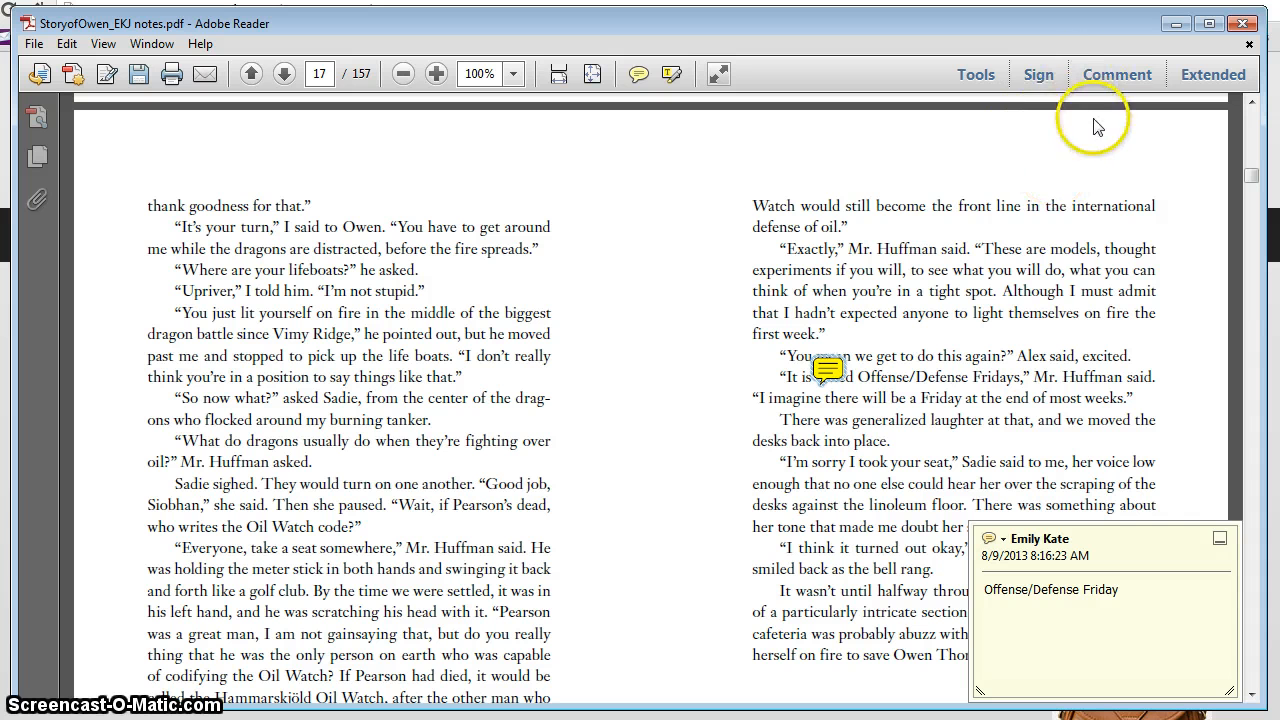
# Step: Show the annotation tools with the comments list, and delete the "Offense/Defense Friday" sticky note from page 17
pyautogui.click(1127, 79)
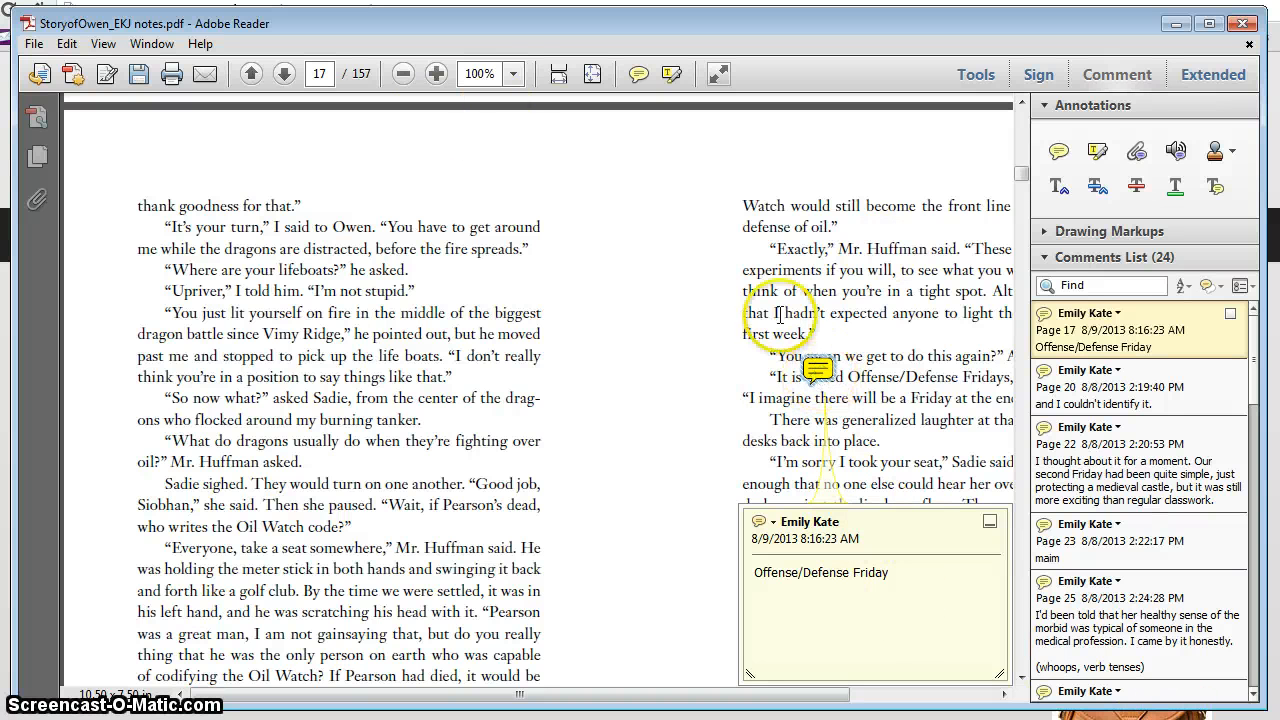
pyautogui.click(511, 76)
pyautogui.click(548, 170)
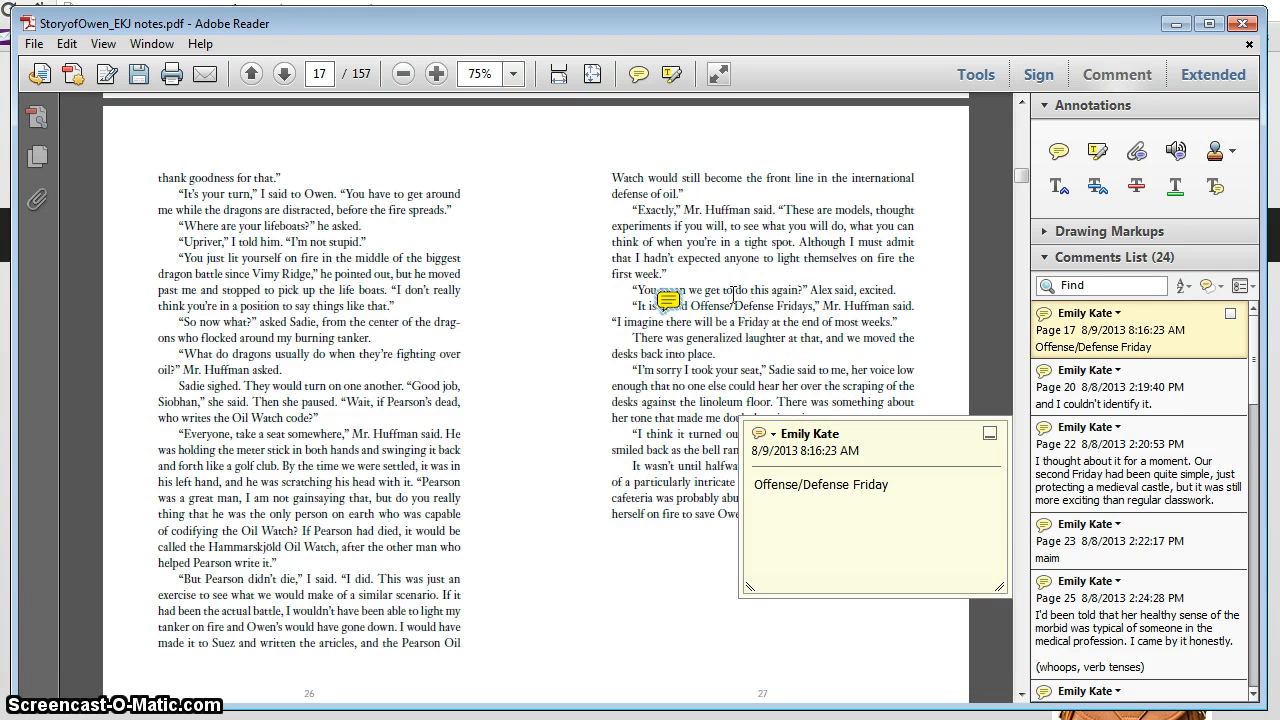
pyautogui.press('Delete')
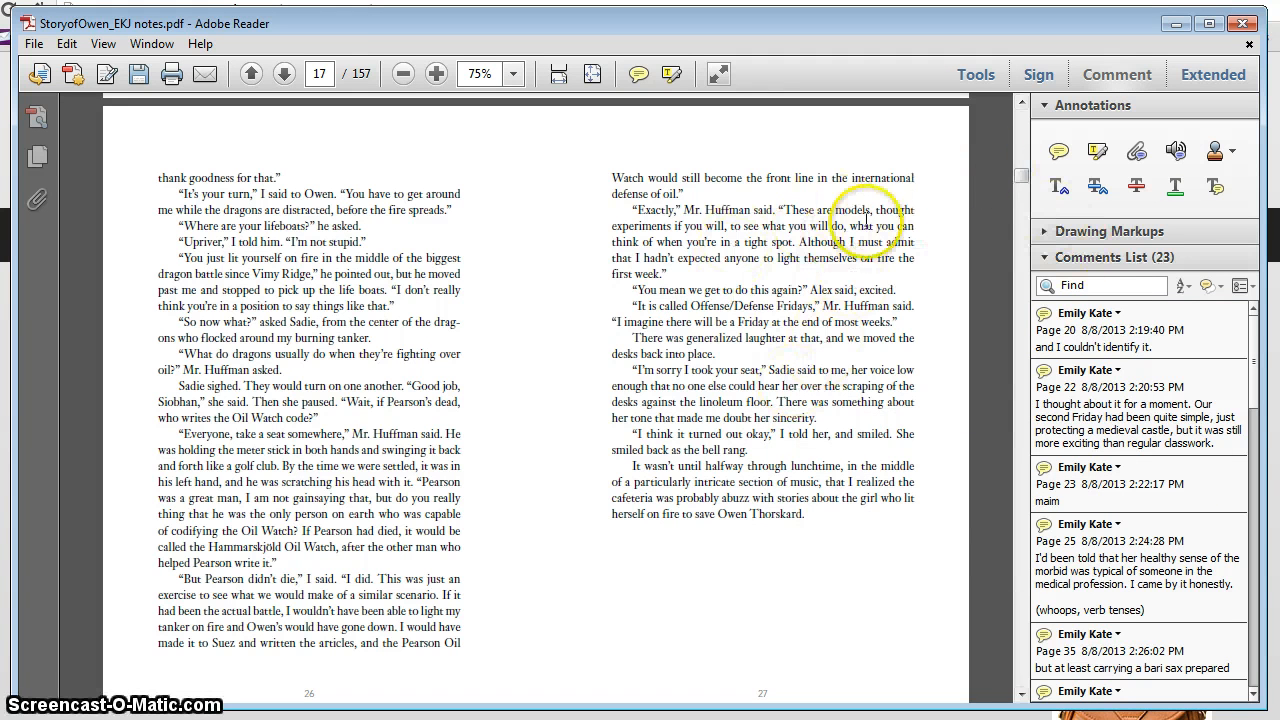
# Step: Set the page zoom to 80% and strike through the final "s" of "Offense/Defense Fridays" on page 17
pyautogui.click(1140, 188)
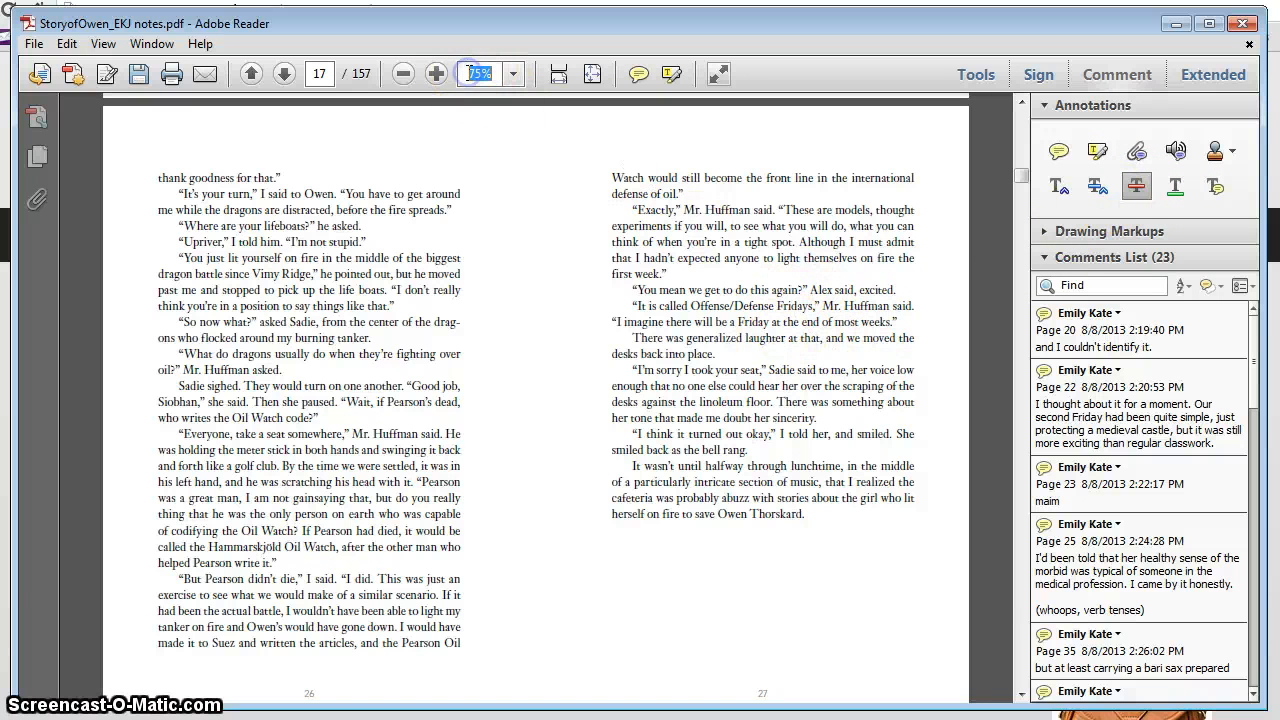
pyautogui.press('Return')
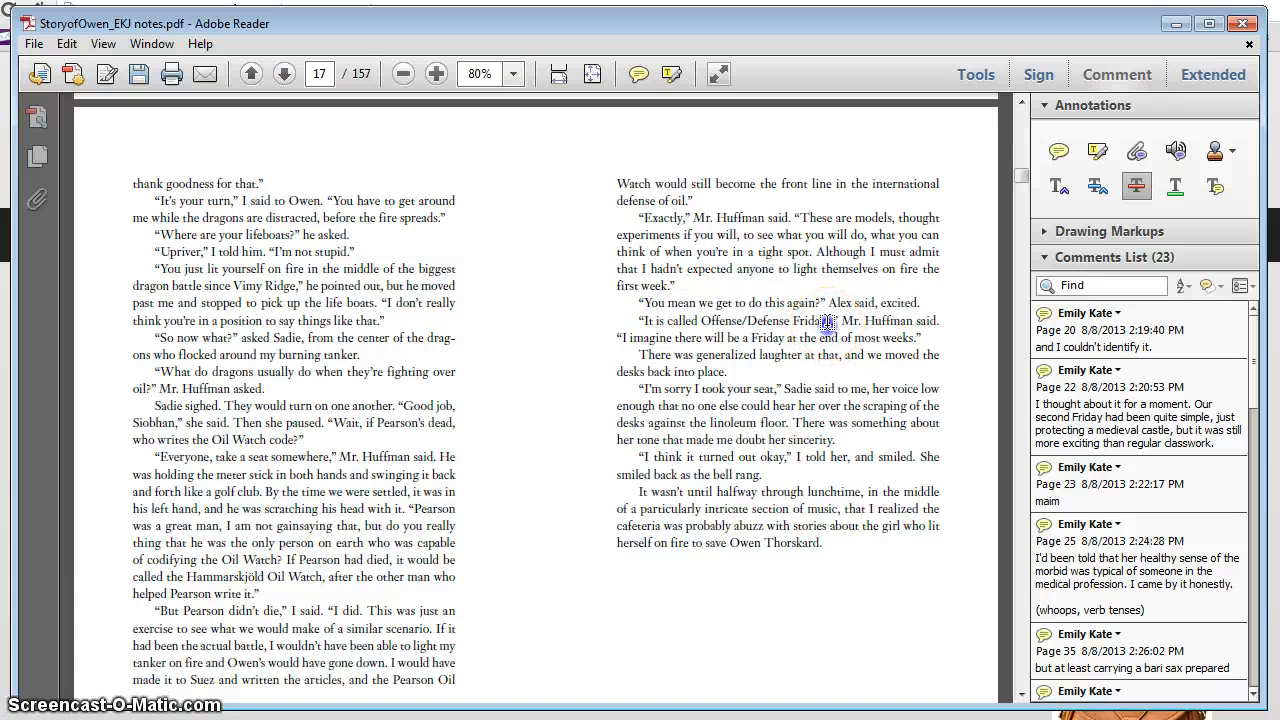
pyautogui.moveTo(822, 321); pyautogui.dragTo(832, 322)
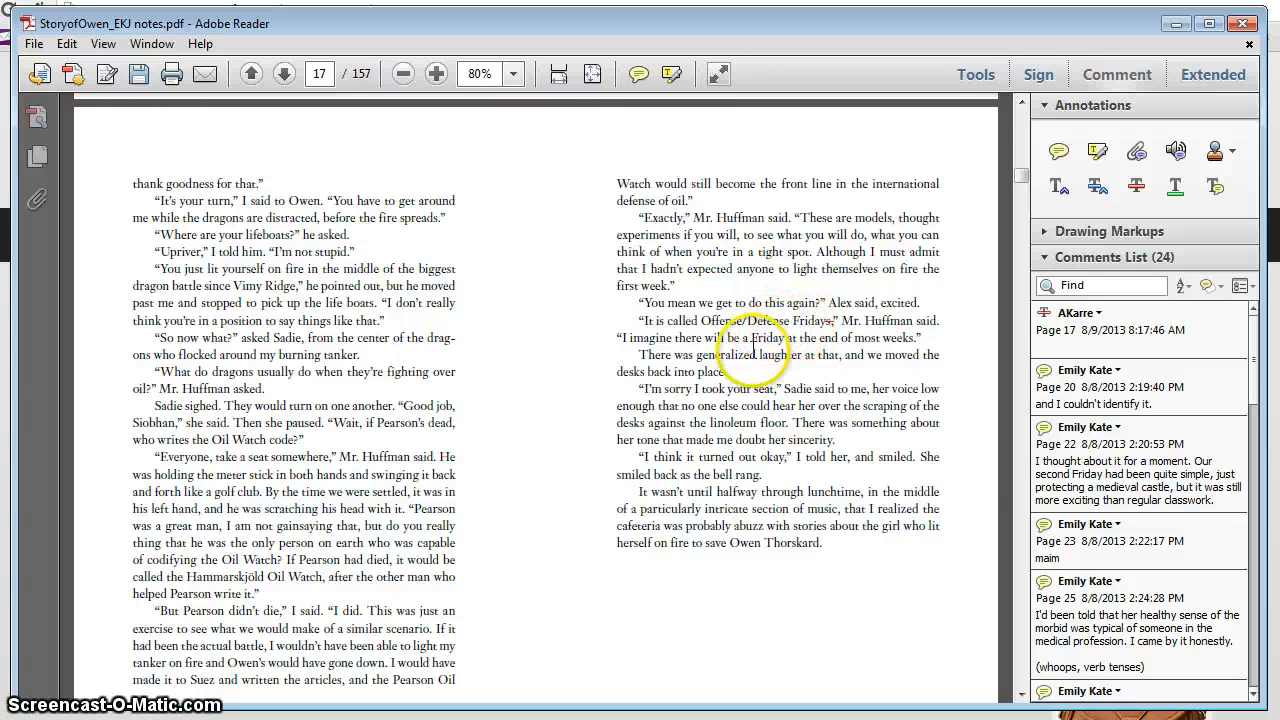
# Step: Delete that strikethrough and apply a new Strikethrough markup to the selected "s" of "Fridays"
pyautogui.rightClick(830, 322)
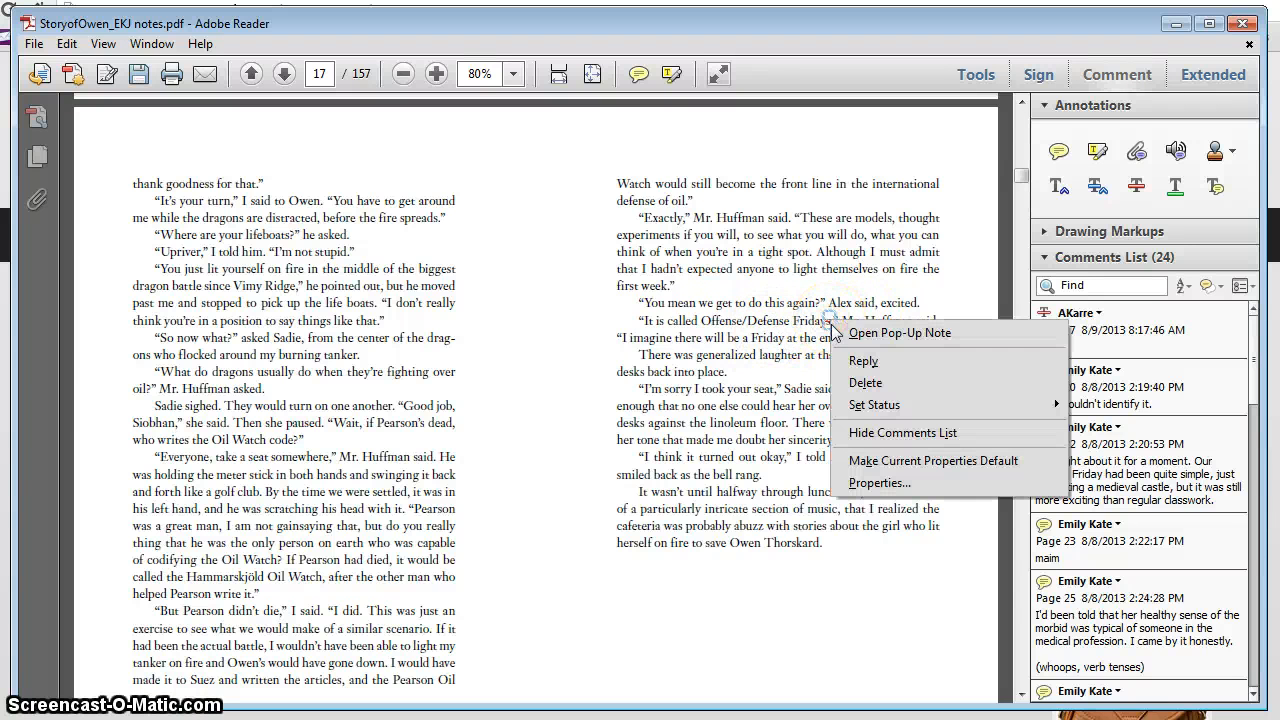
pyautogui.click(836, 380)
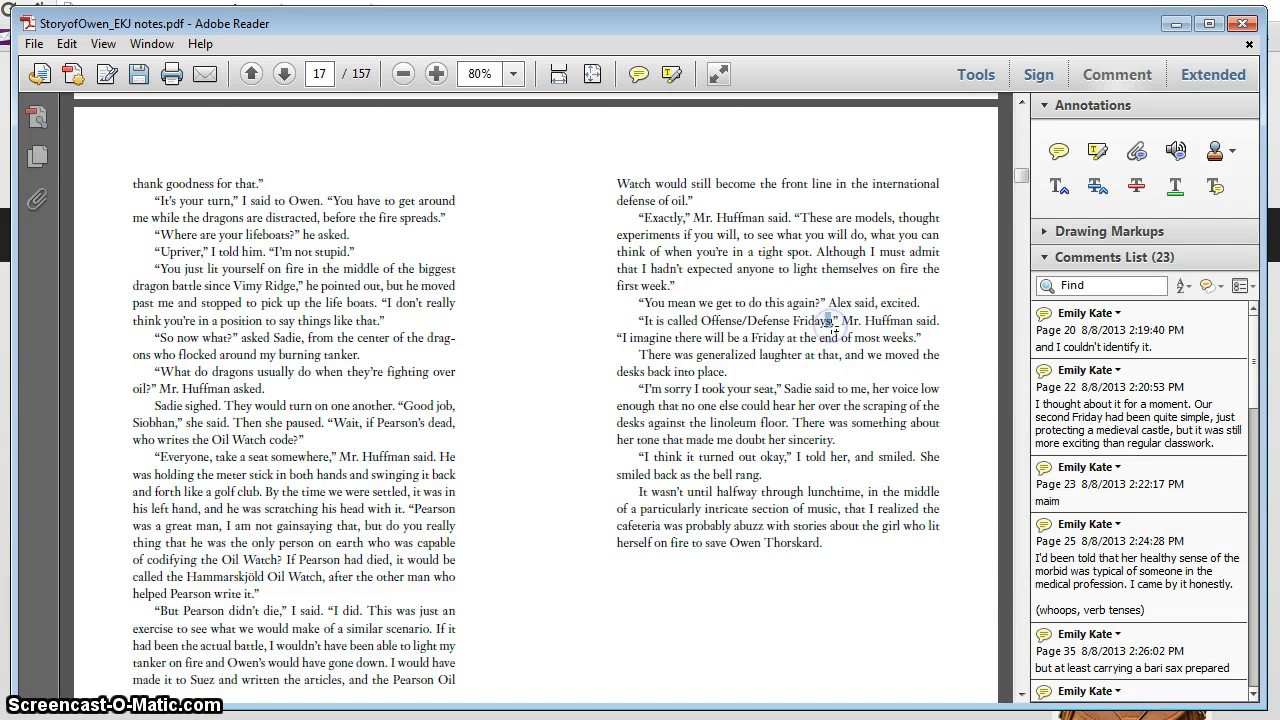
pyautogui.click(1137, 187)
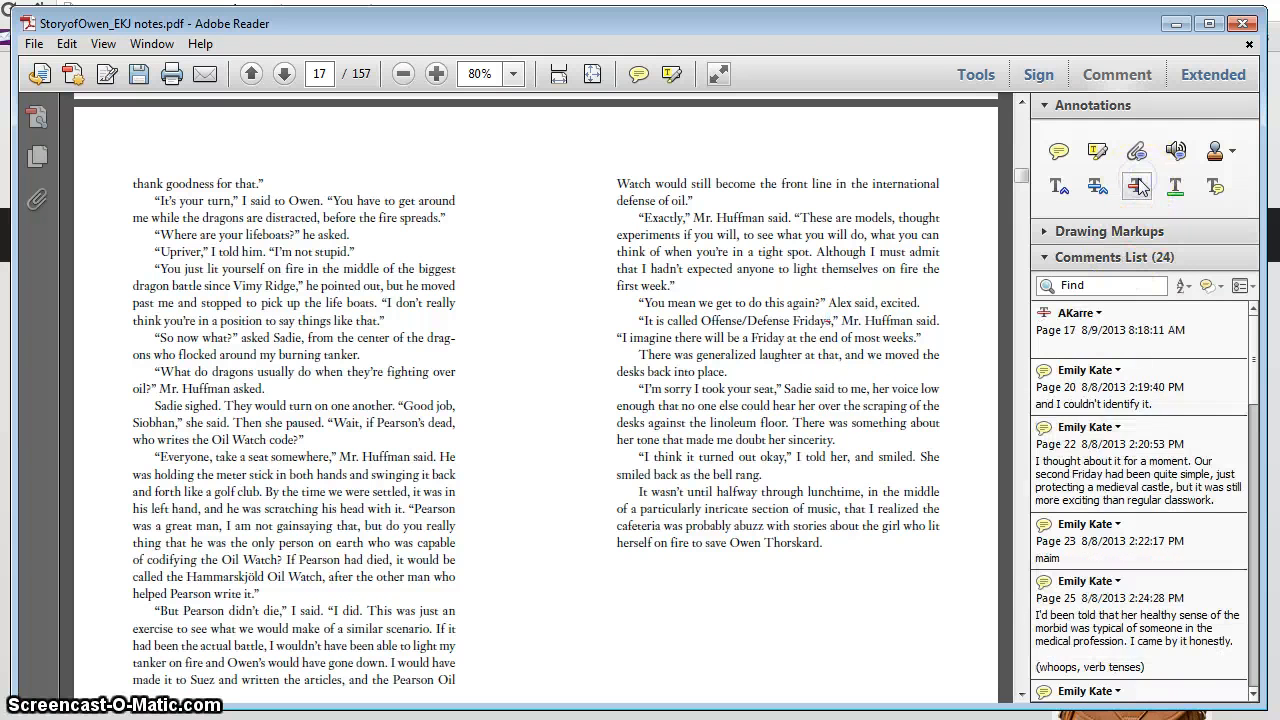
pyautogui.click(1085, 350)
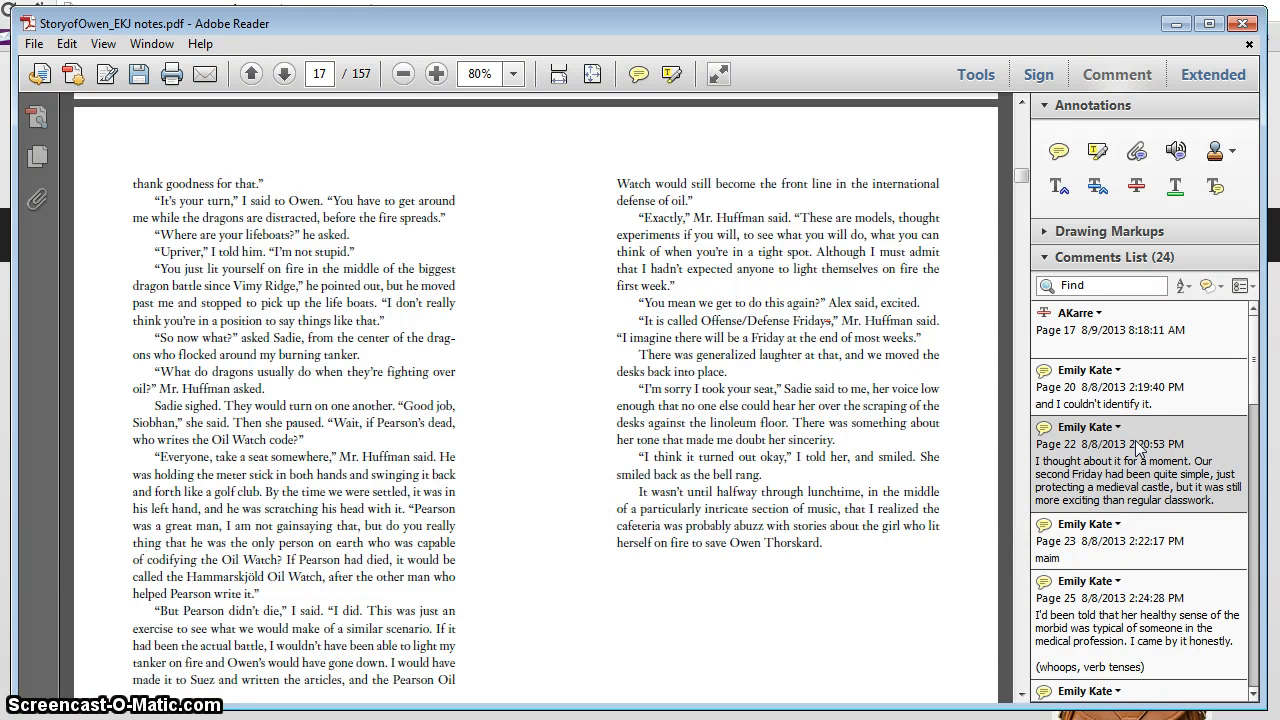
# Step: Go to the page 20 comment "and I couldn't identify it." and delete its sticky note
pyautogui.click(1130, 378)
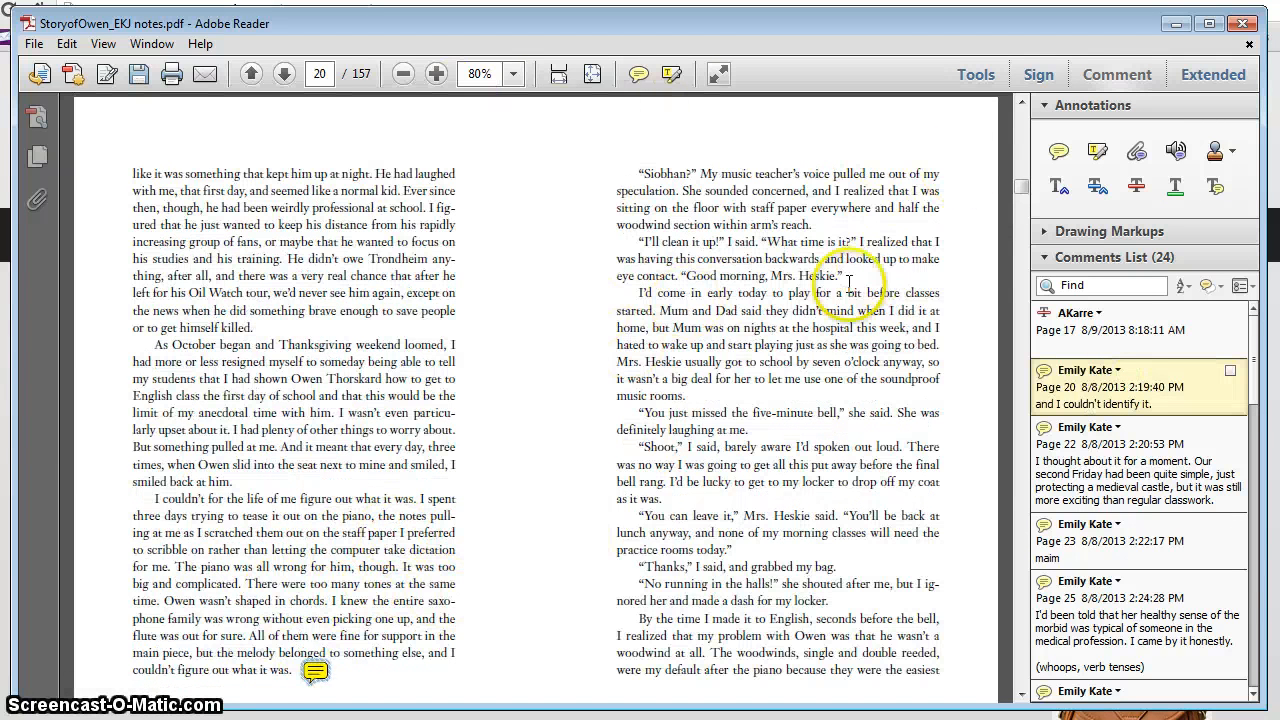
pyautogui.moveTo(305, 668)
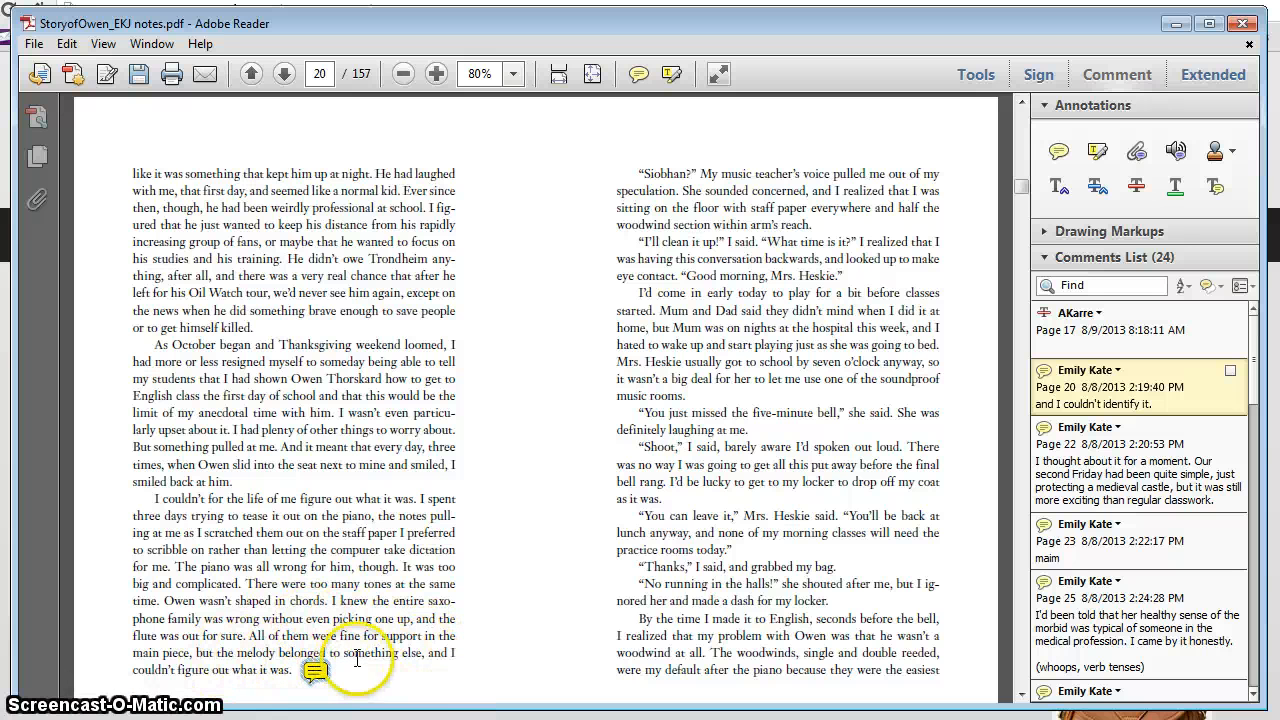
pyautogui.doubleClick(313, 668)
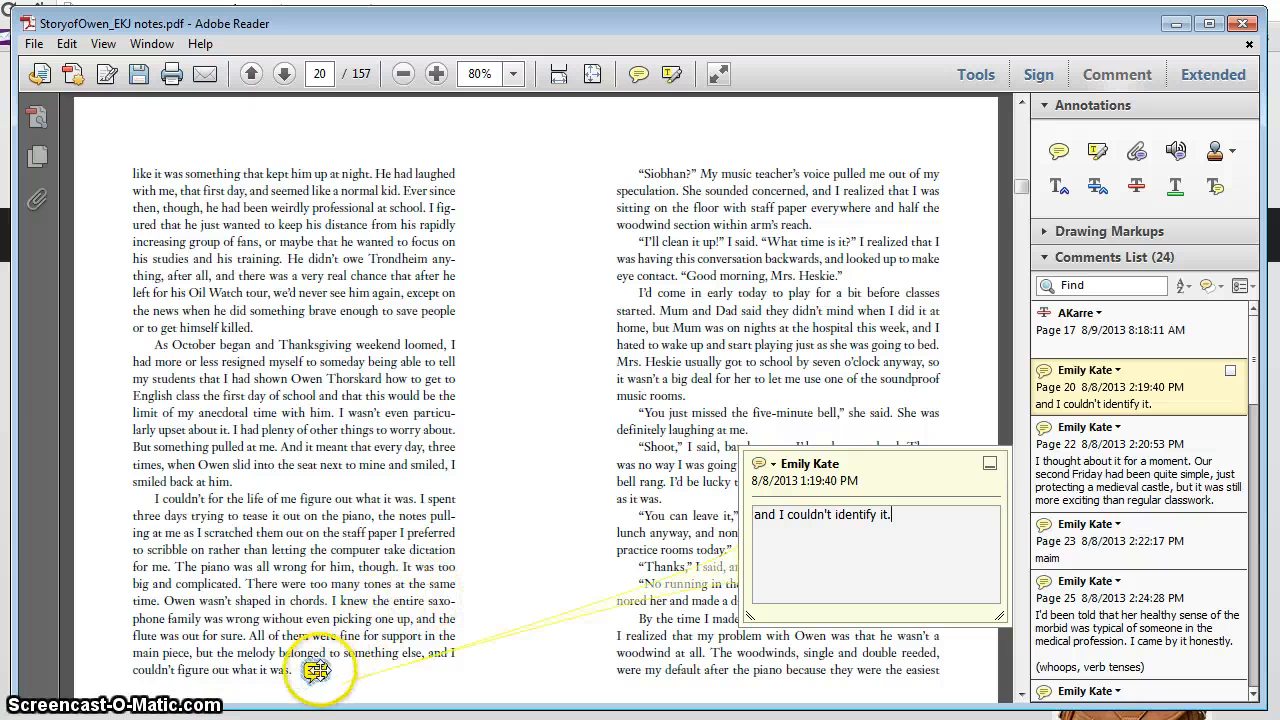
pyautogui.moveTo(486, 660); pyautogui.dragTo(484, 660)
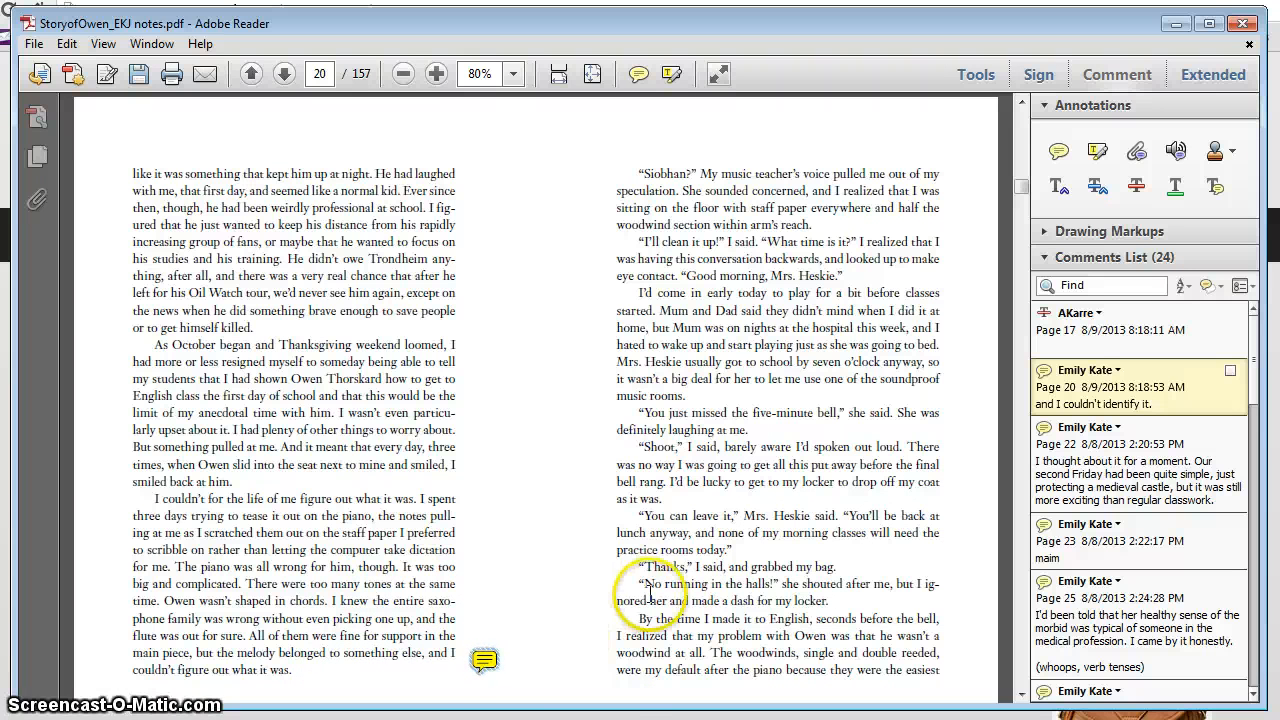
pyautogui.moveTo(484, 659)
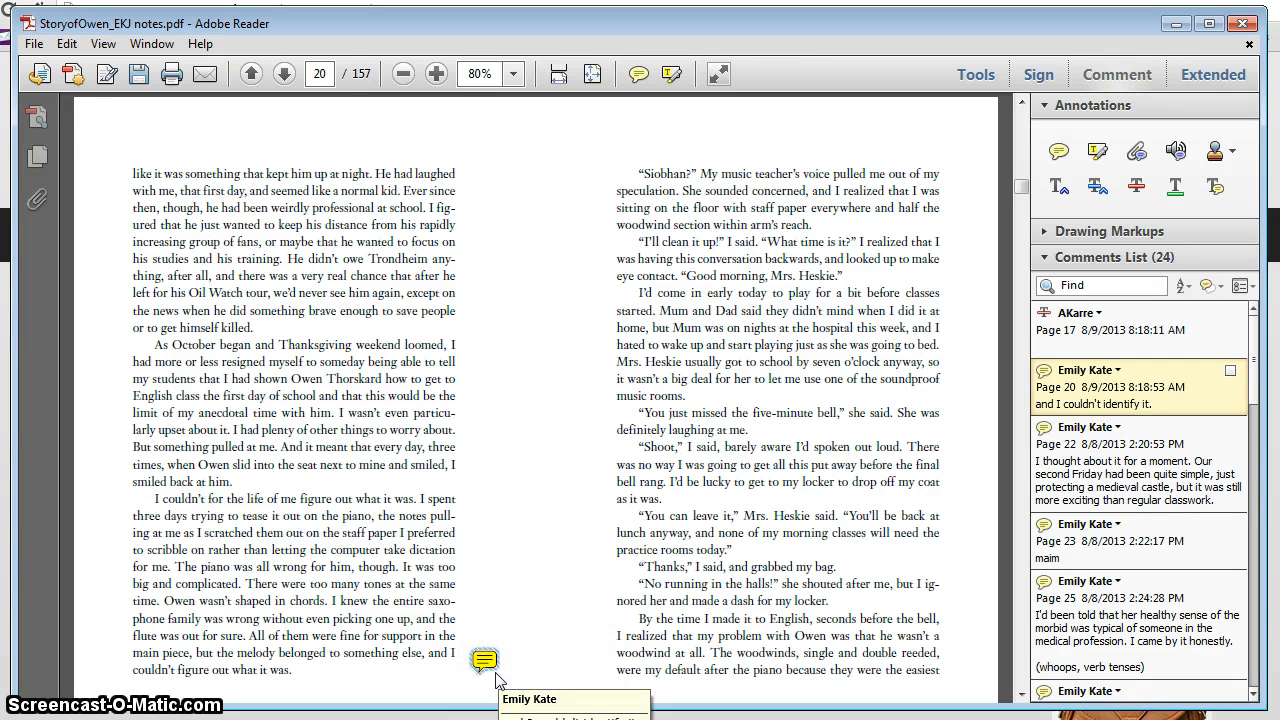
pyautogui.press('Delete')
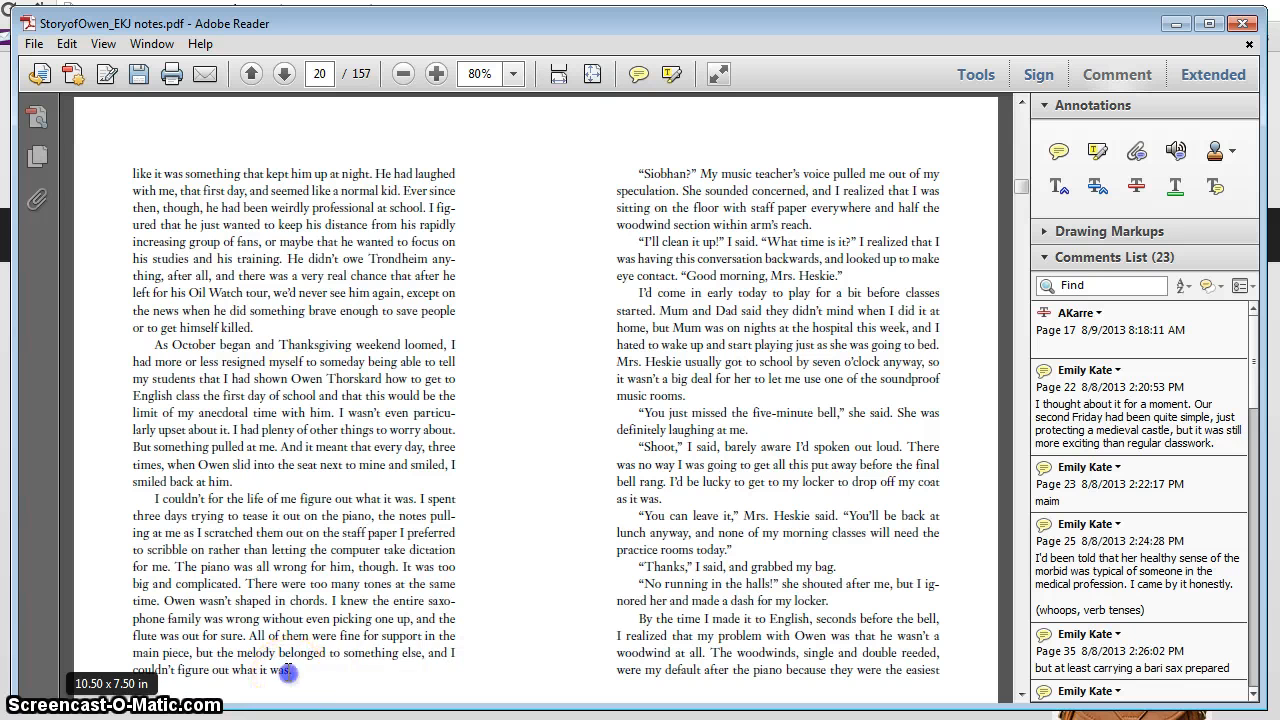
# Step: Mark "couldn't figure out what it was." on page 20 for replacement with "couldn't identify it." and close the note
pyautogui.moveTo(250, 668); pyautogui.dragTo(158, 670)
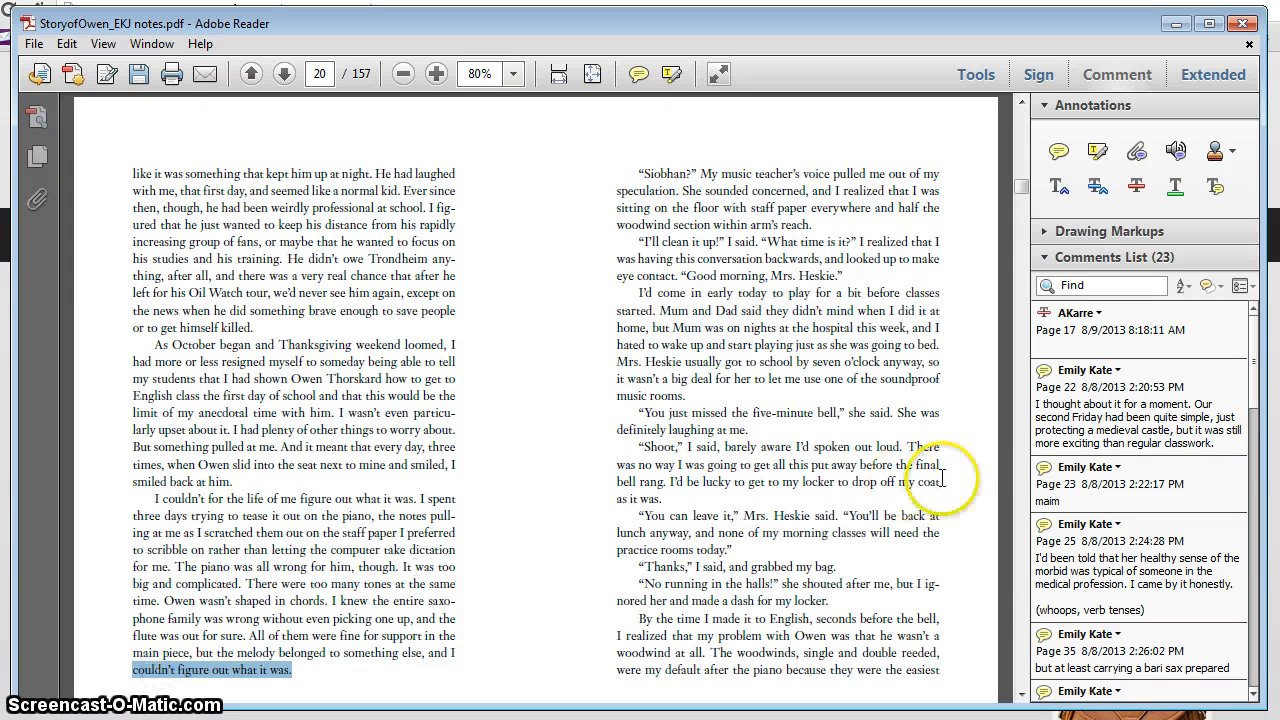
pyautogui.click(1100, 189)
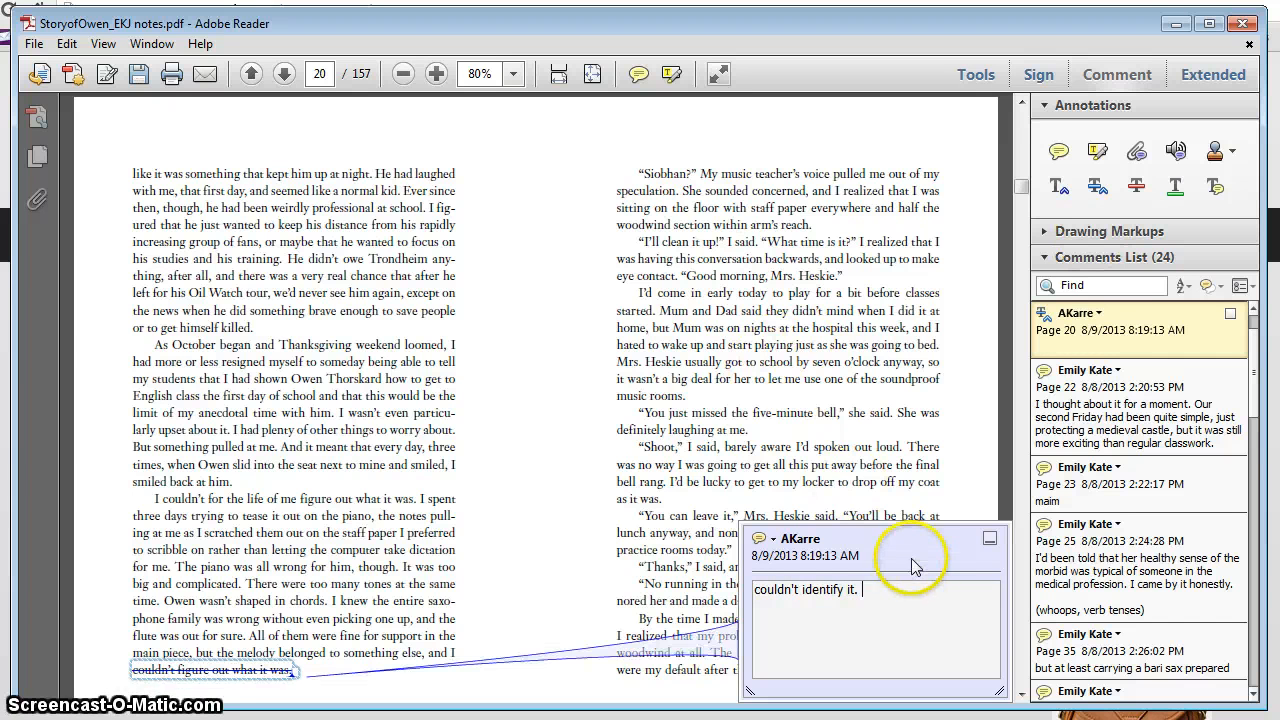
pyautogui.moveTo(912, 565); pyautogui.dragTo(634, 460)
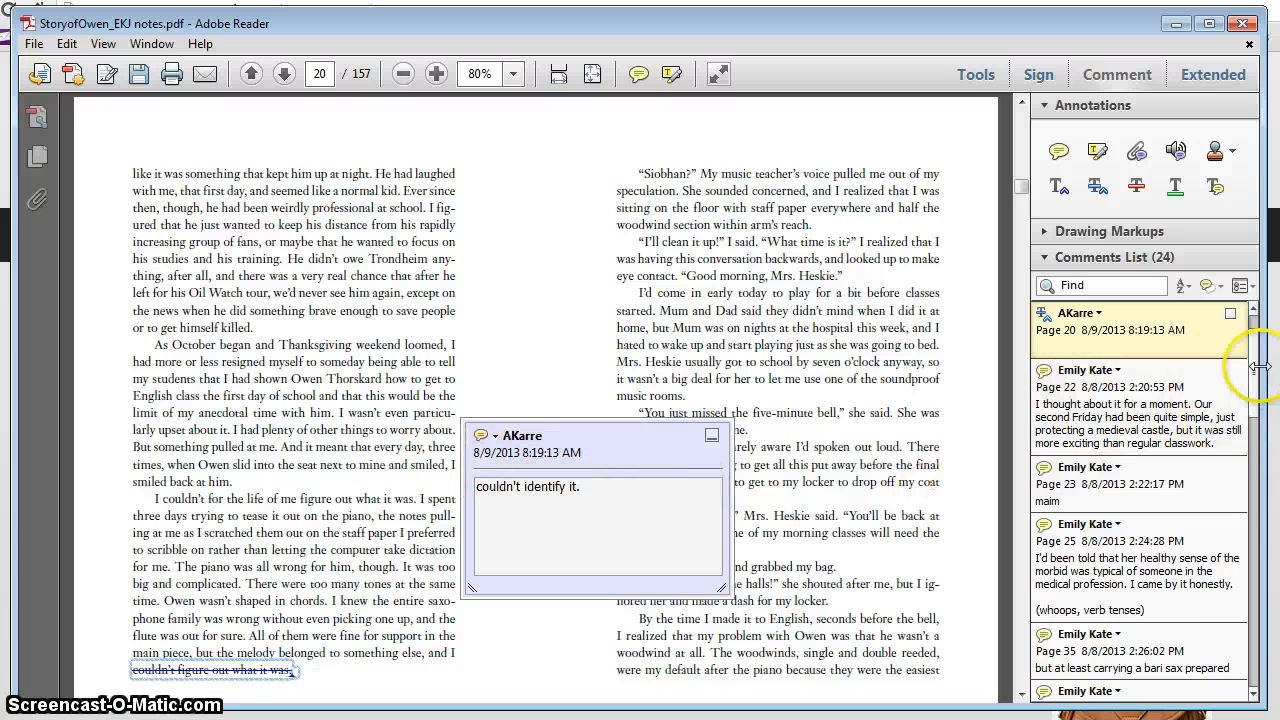
pyautogui.moveTo(1256, 366); pyautogui.dragTo(1259, 334)
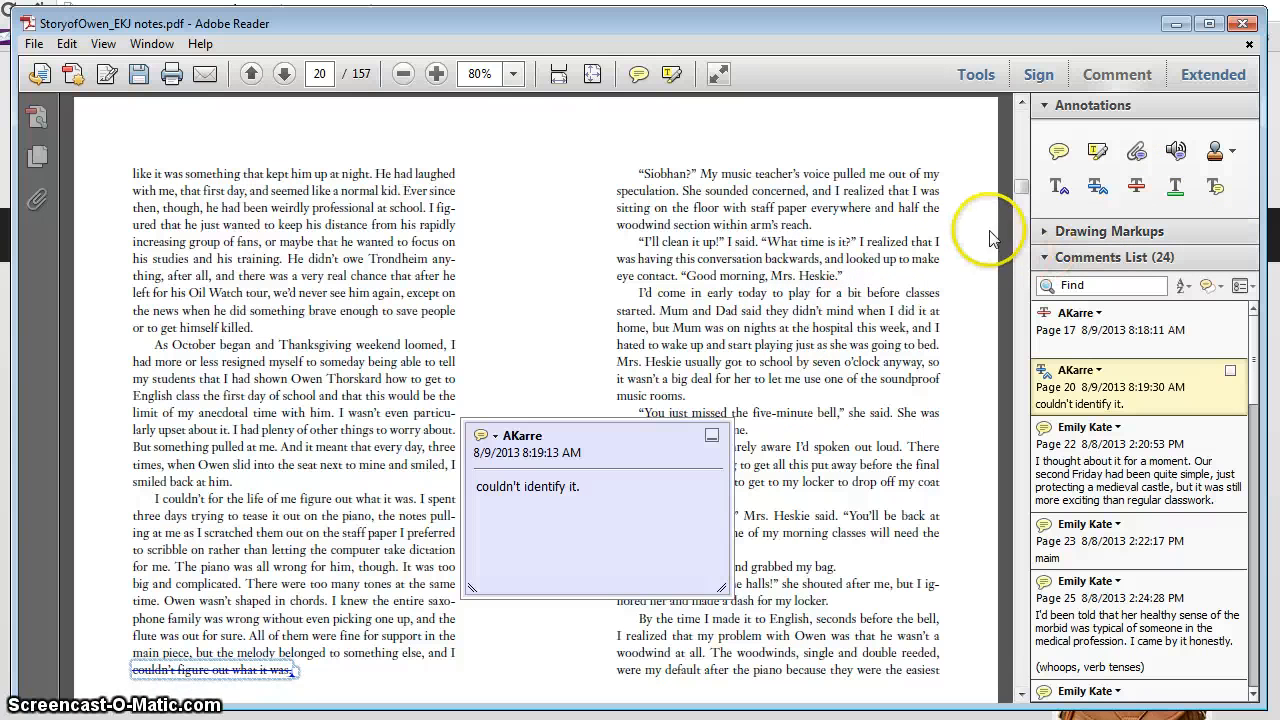
pyautogui.click(724, 258)
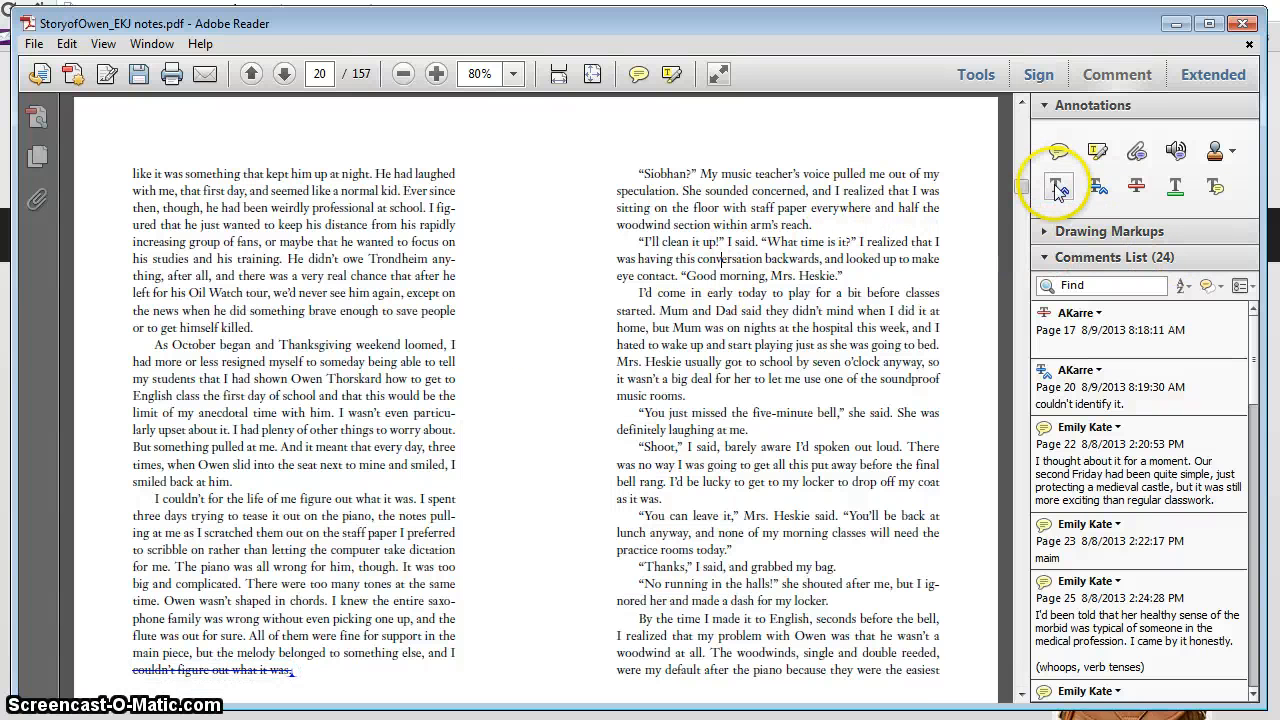
pyautogui.click(343, 664)
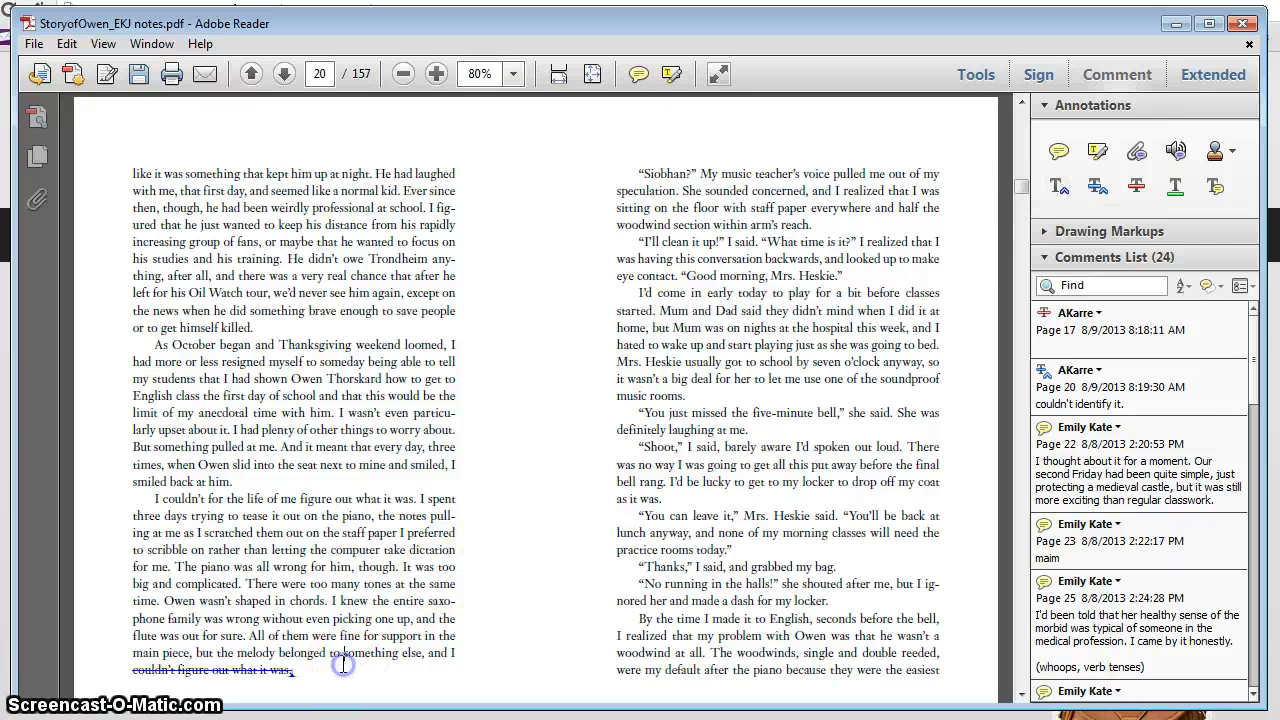
pyautogui.click(710, 399)
pyautogui.click(710, 399)
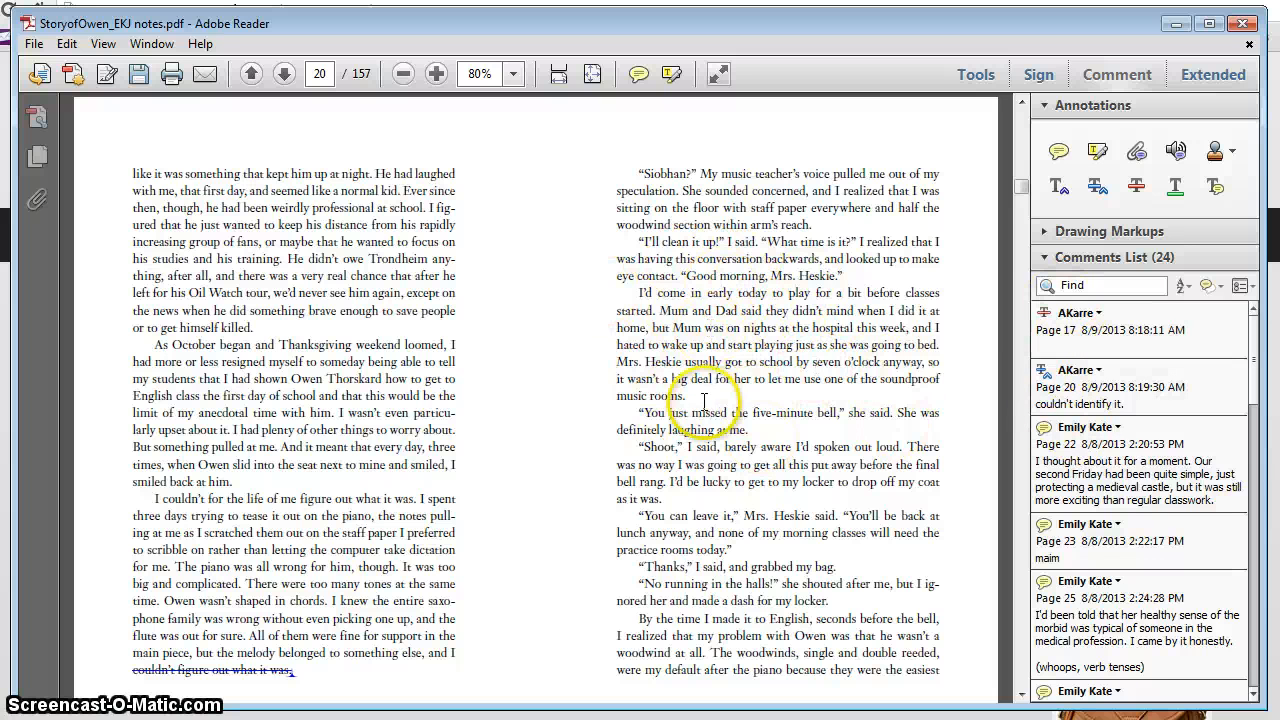
# Step: Attach a highlighted text note reading "Make bold." to the words "five-minute bell" on page 20
pyautogui.doubleClick(834, 418)
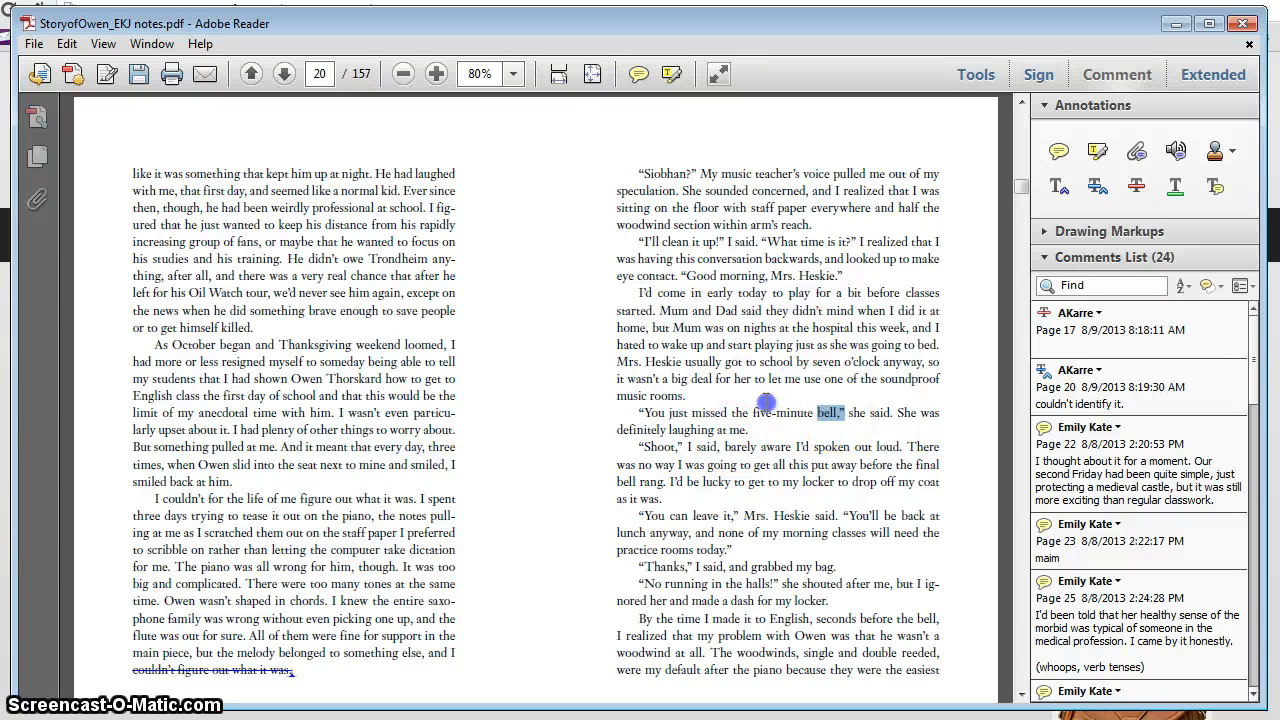
pyautogui.moveTo(757, 418); pyautogui.dragTo(824, 420)
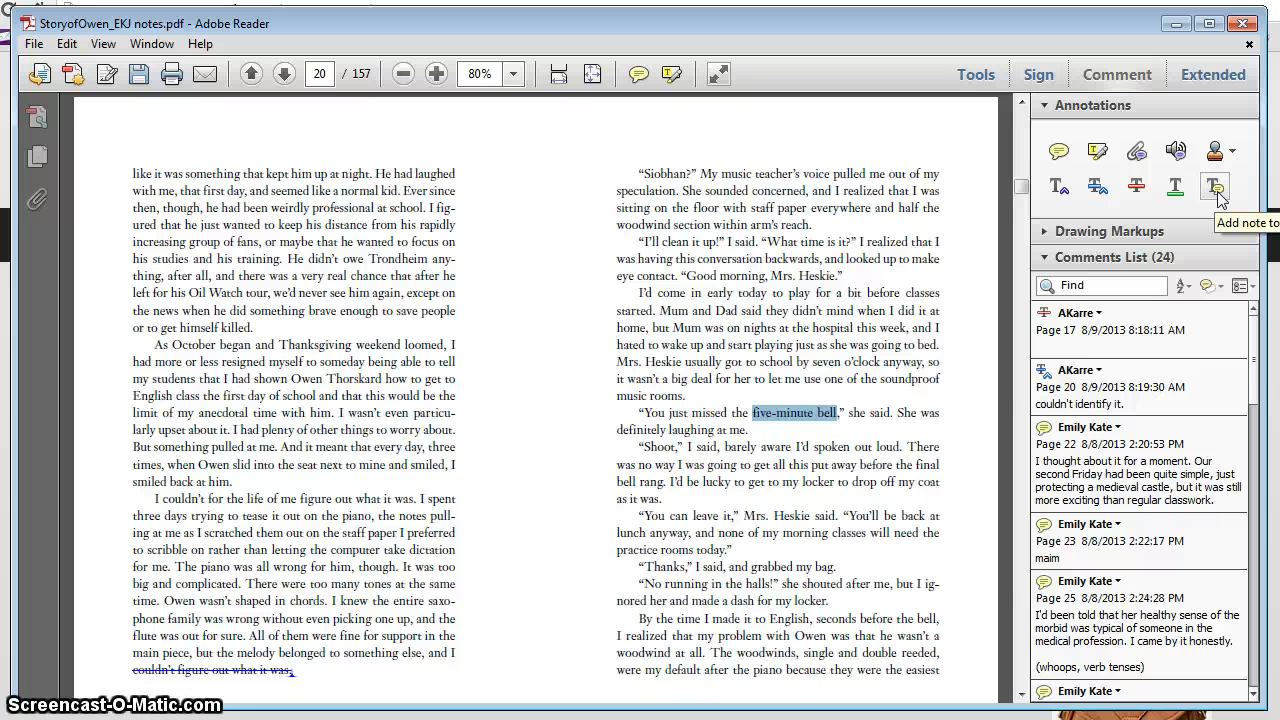
pyautogui.click(1215, 190)
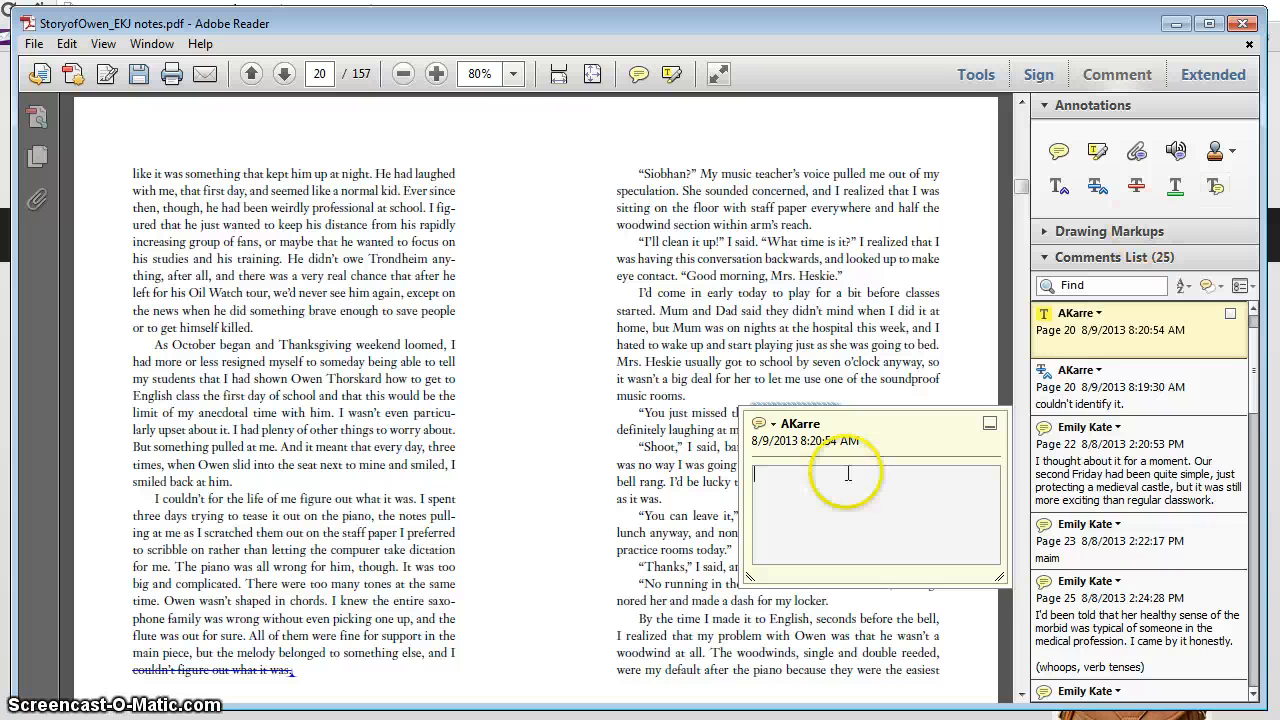
pyautogui.moveTo(878, 460); pyautogui.dragTo(758, 528)
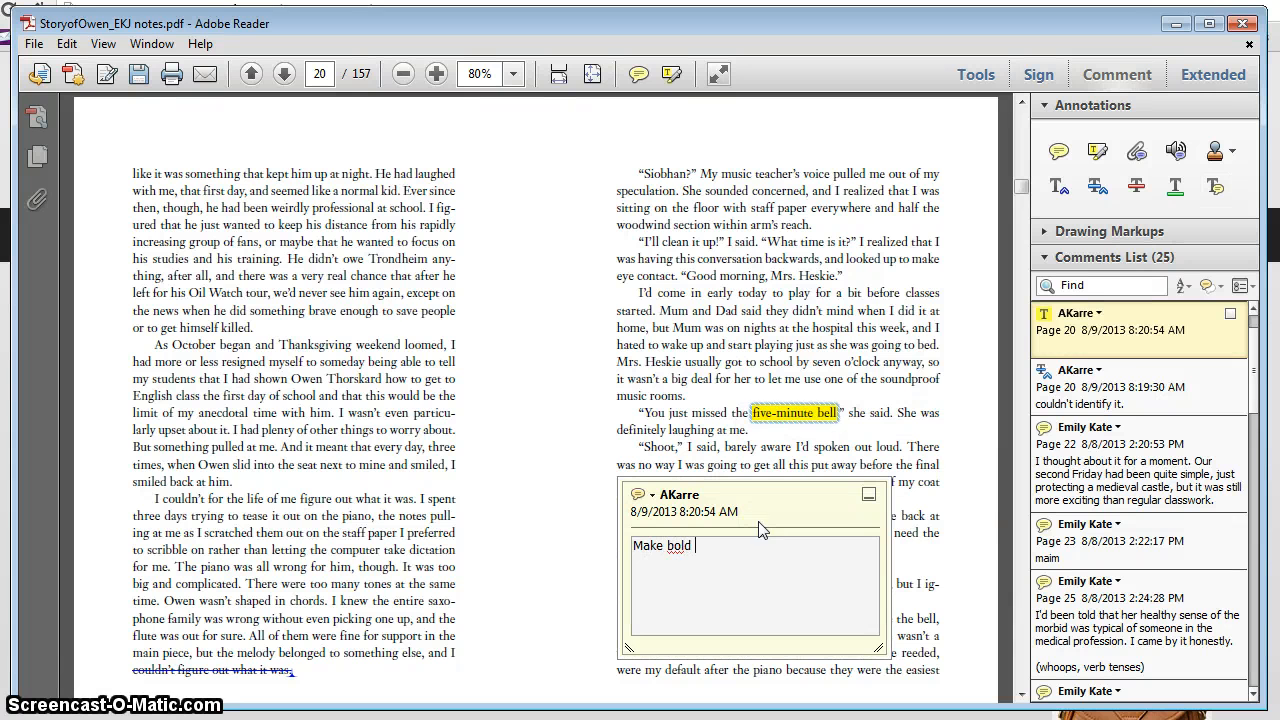
pyautogui.click(568, 365)
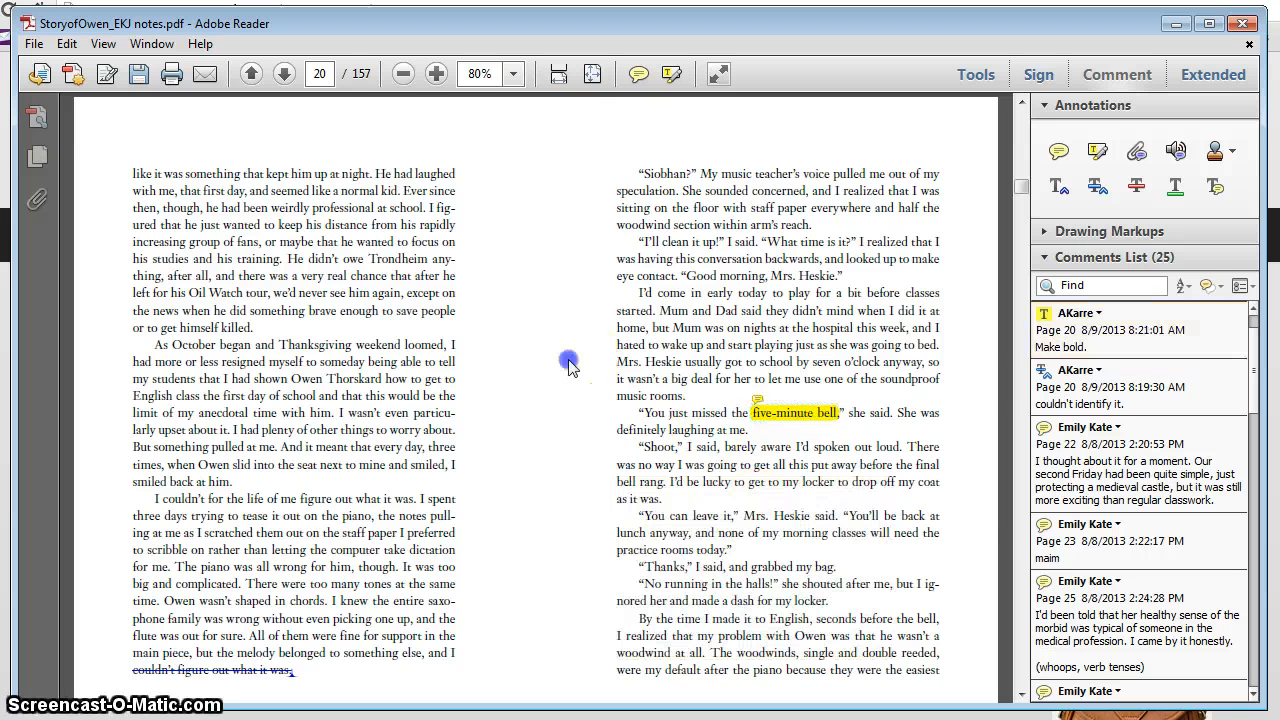
pyautogui.moveTo(830, 412)
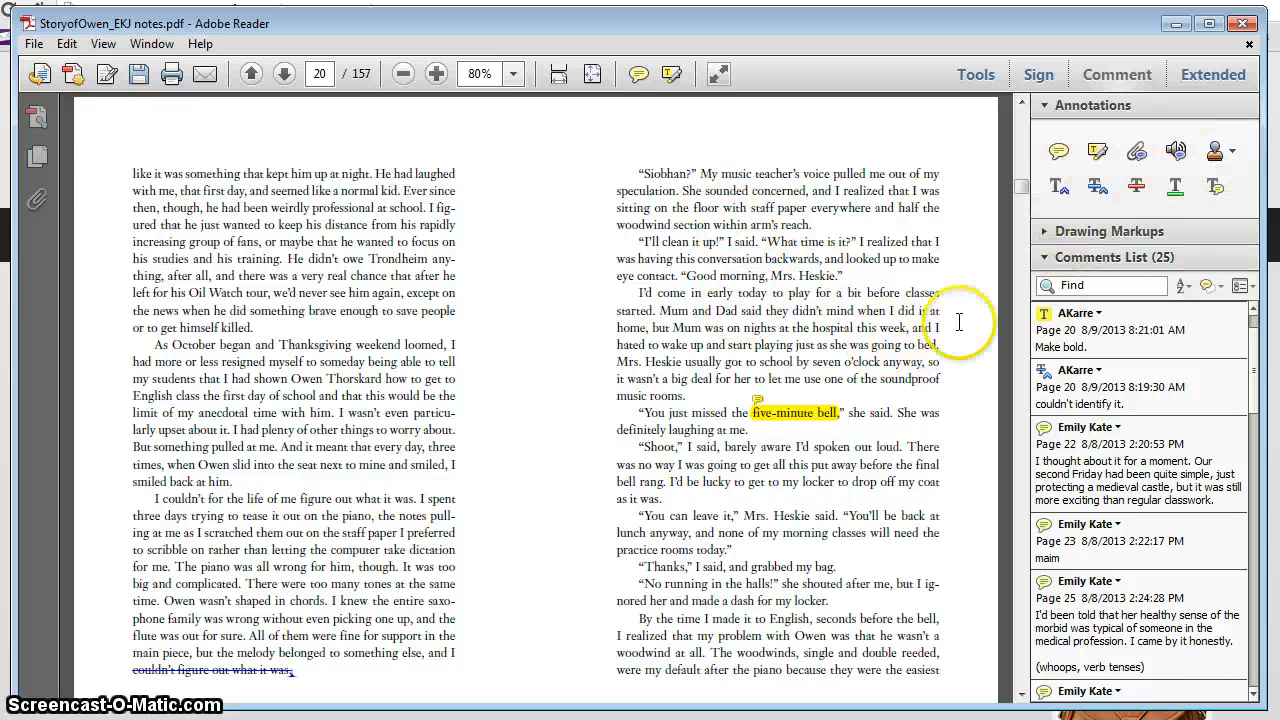
pyautogui.click(1059, 186)
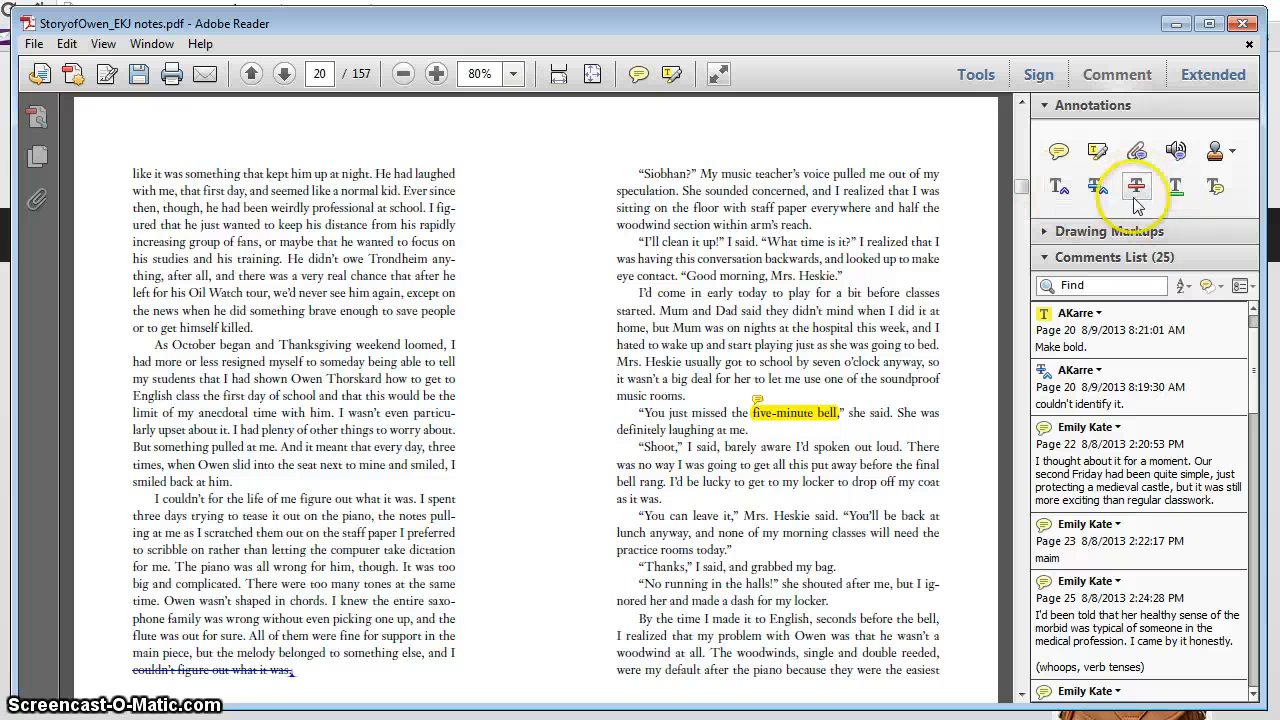
pyautogui.rightClick(1217, 188)
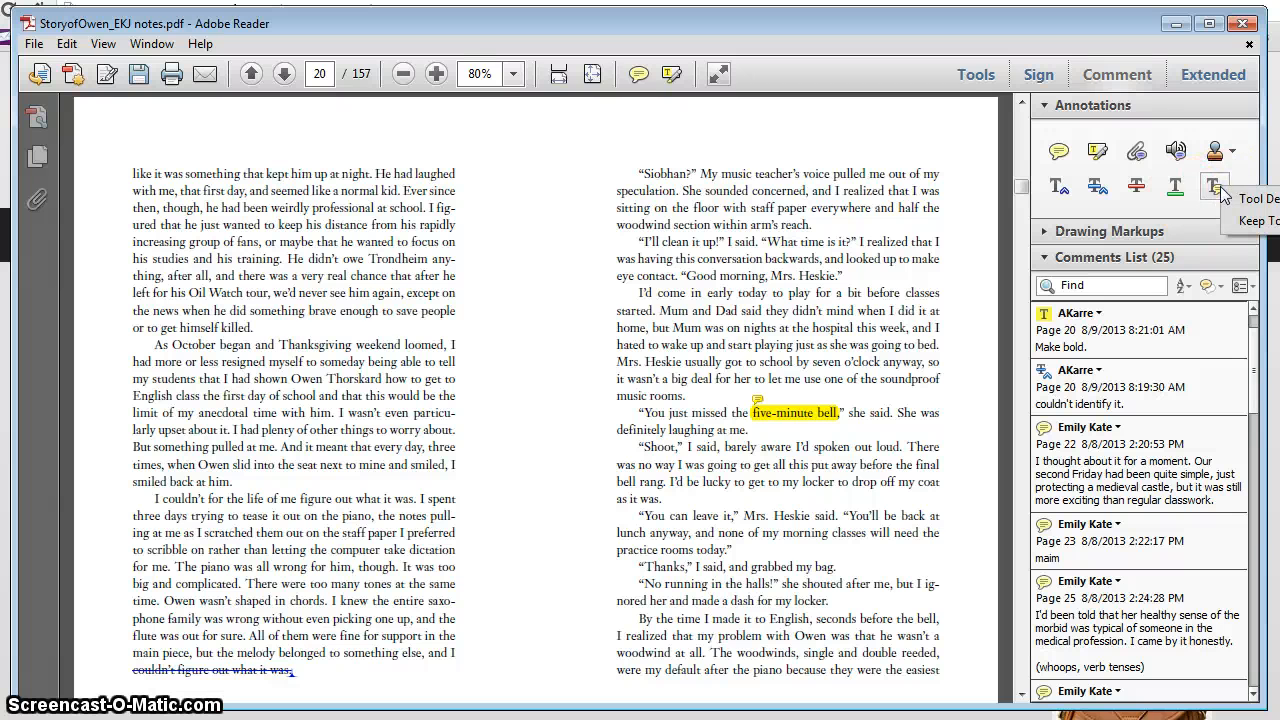
pyautogui.click(1178, 205)
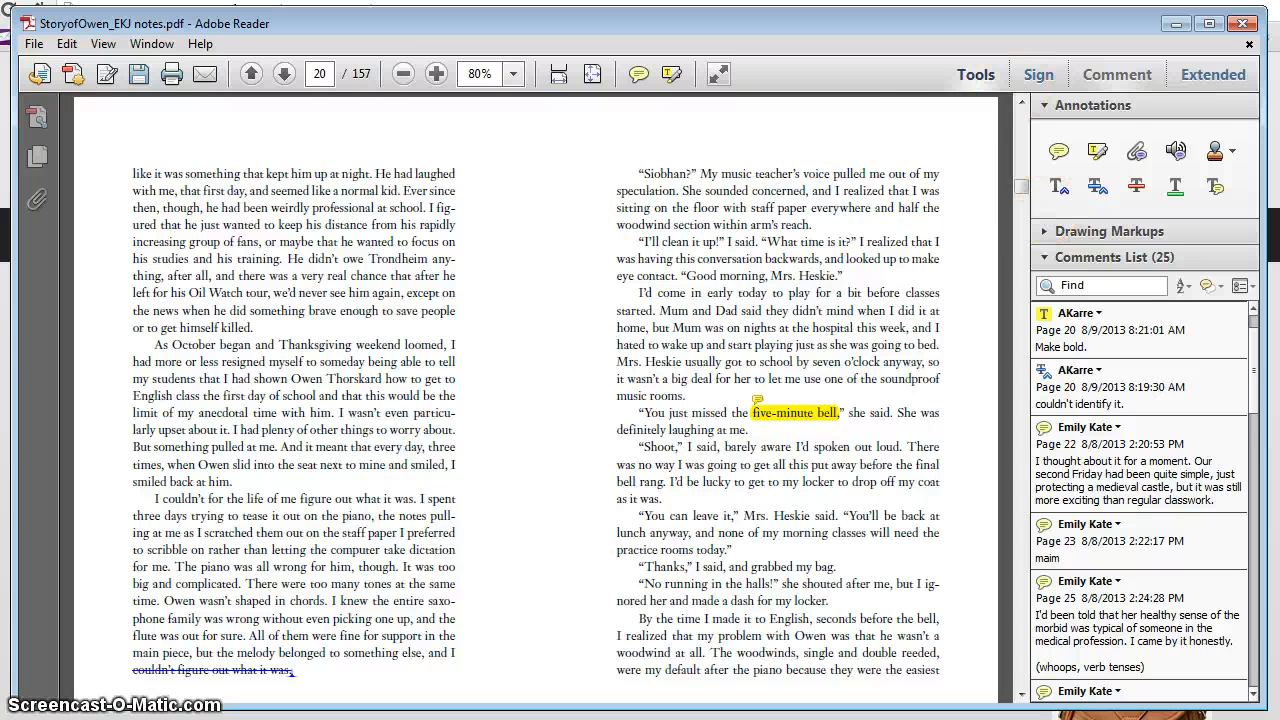
pyautogui.click(1110, 76)
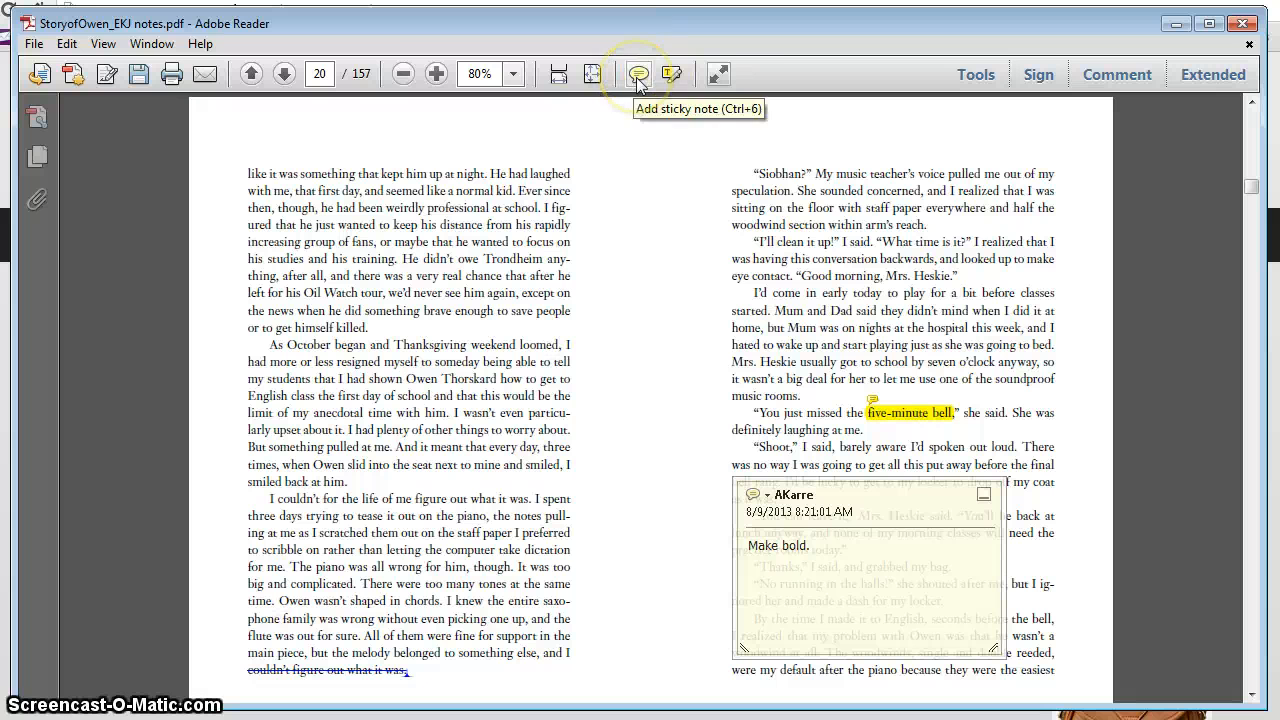
pyautogui.click(1120, 74)
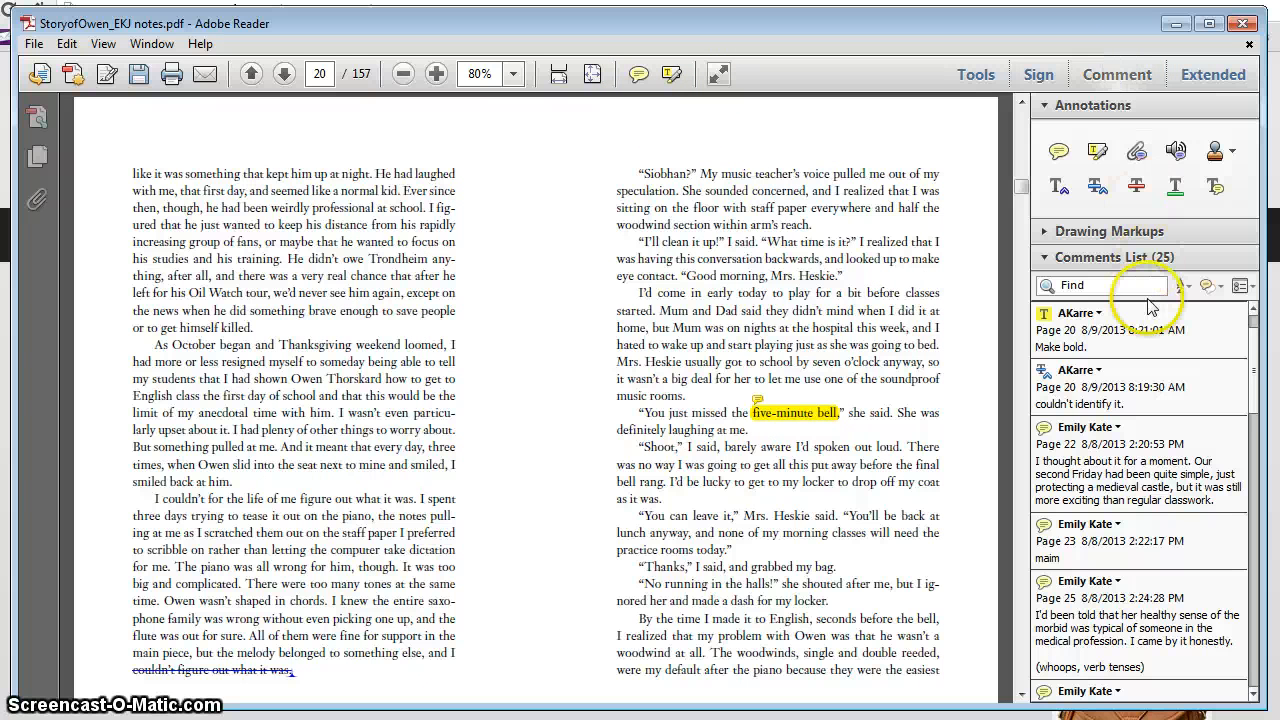